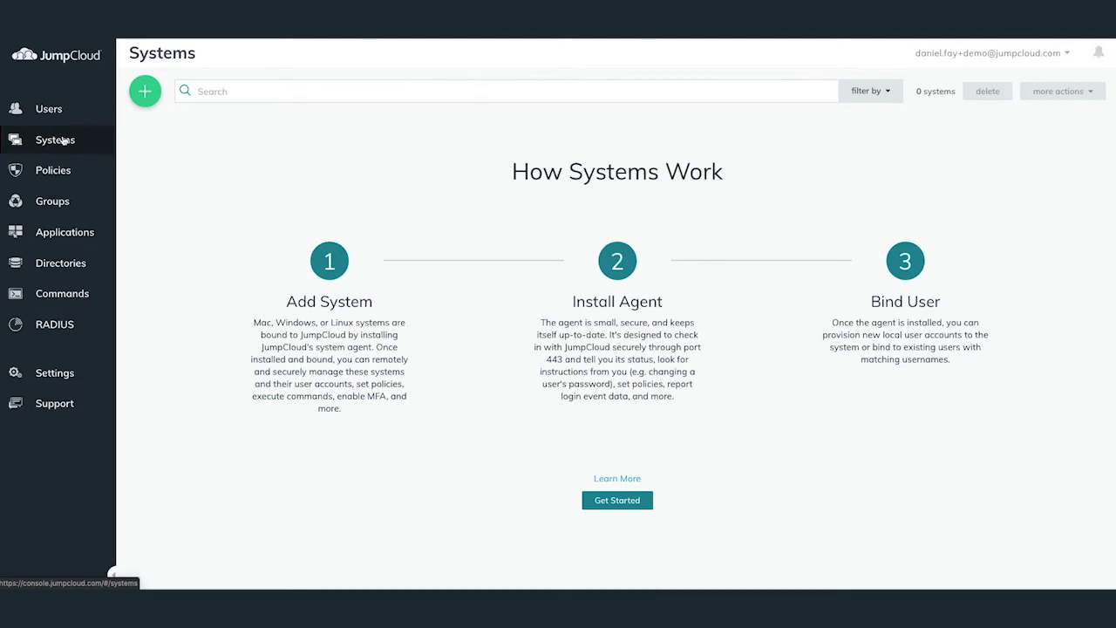
Step: Start a new system, show its Mac install instructions, and copy the Connect Key
{"action": "left_click", "coordinate": [144, 94]}
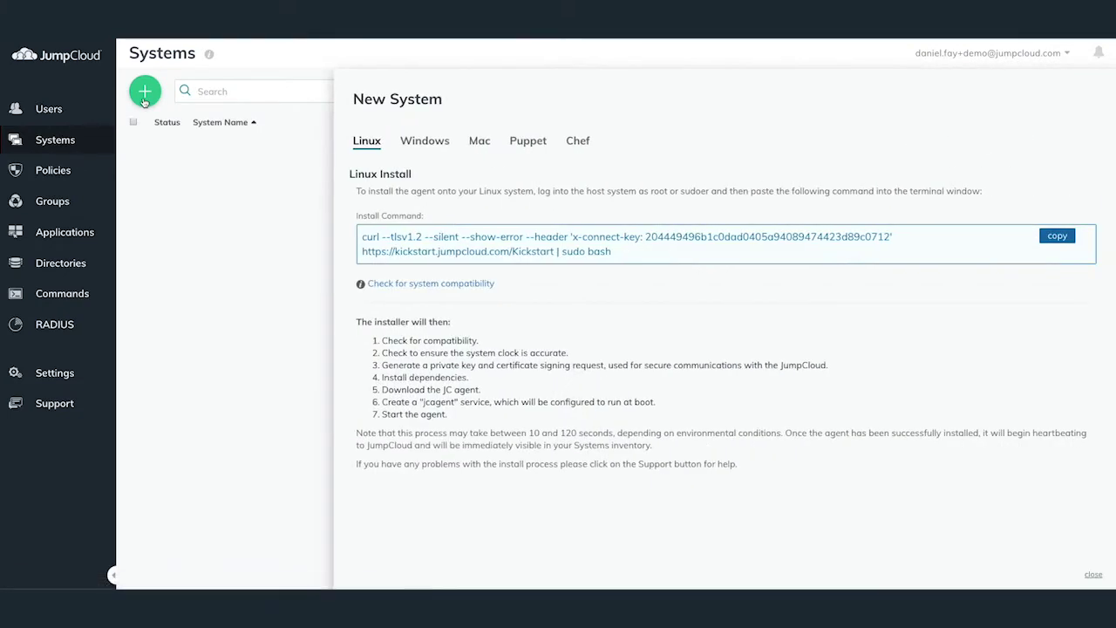
{"action": "left_click", "coordinate": [479, 142]}
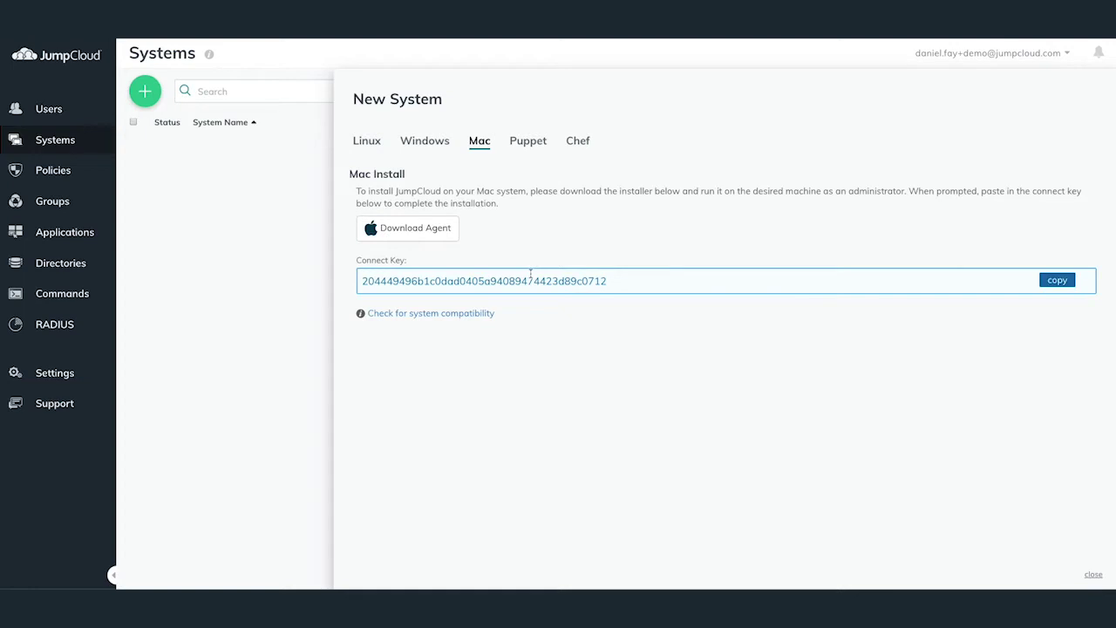
{"action": "left_click", "coordinate": [1058, 281]}
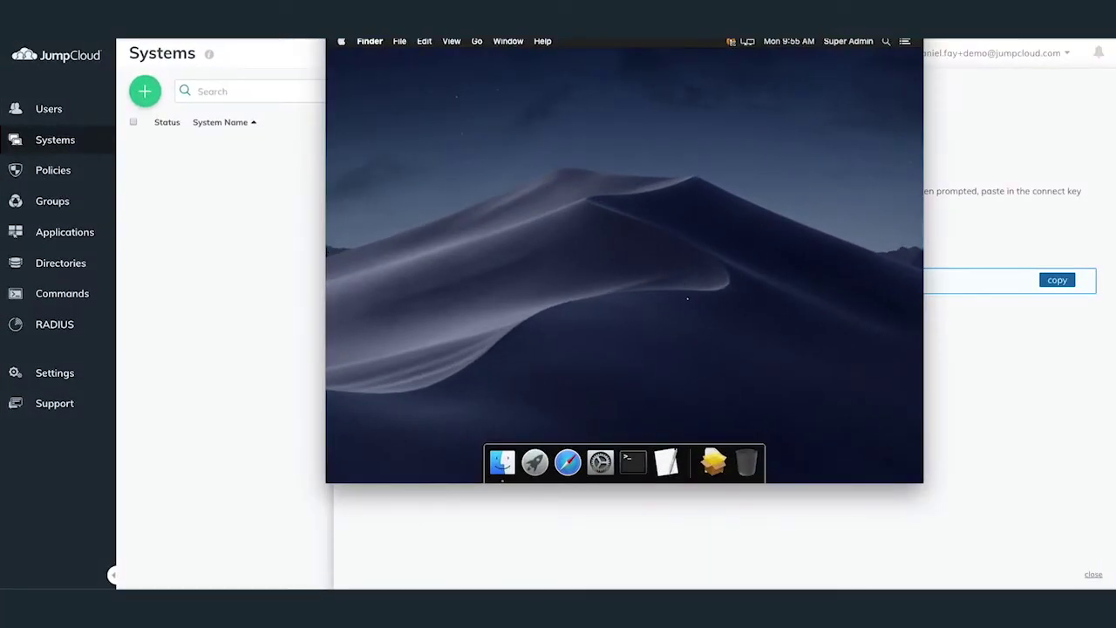
Step: Launch jumpcloud-agent.pkg from Downloads and get past the introduction and license
{"action": "left_click_drag", "start_coordinate": [673, 38], "coordinate": [652, 53]}
{"action": "left_click", "coordinate": [687, 269]}
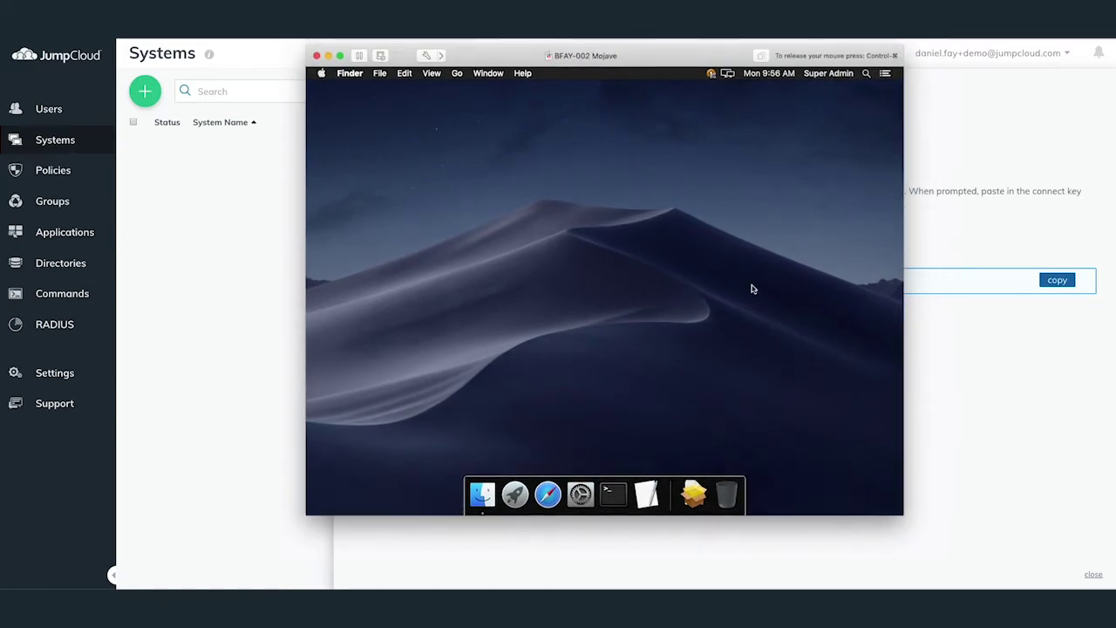
{"action": "left_click", "coordinate": [697, 488]}
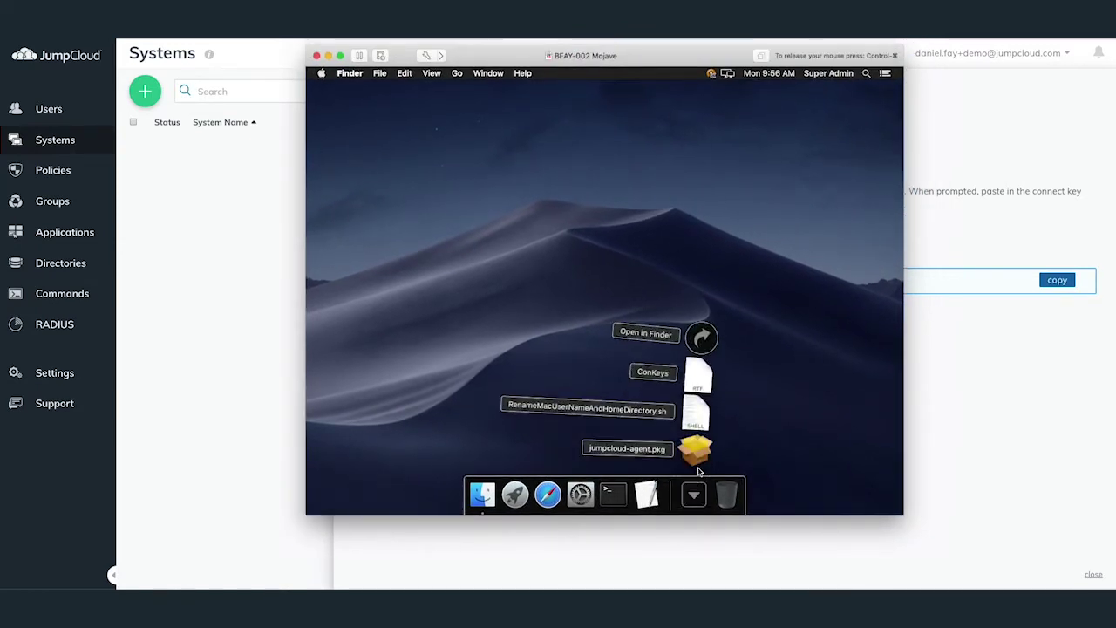
{"action": "left_click", "coordinate": [697, 456]}
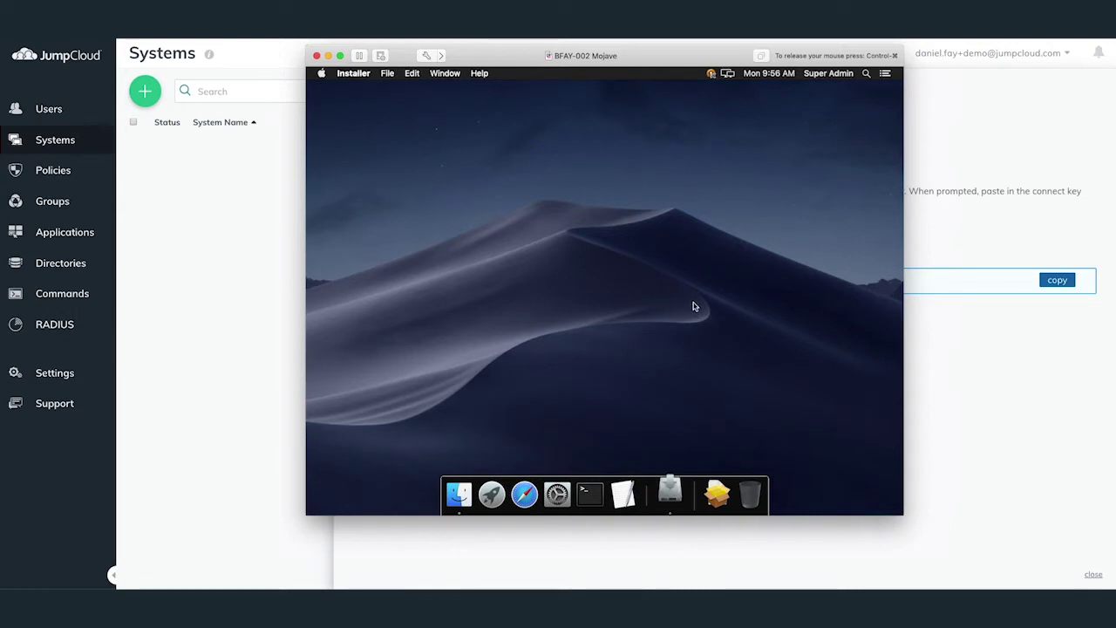
{"action": "left_click", "coordinate": [748, 373]}
{"action": "left_click", "coordinate": [748, 374]}
{"action": "left_click", "coordinate": [727, 233]}
Step: Start the standard installation on Macintosh HD, authorizing with the admin password
{"action": "left_click", "coordinate": [822, 77]}
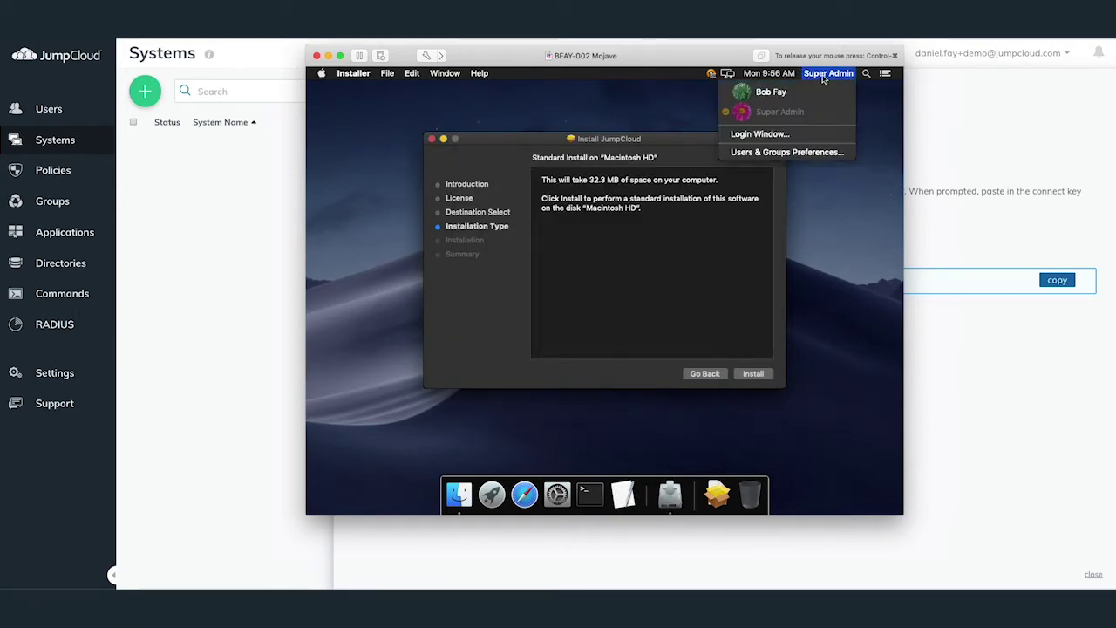
{"action": "left_click", "coordinate": [777, 191]}
{"action": "left_click", "coordinate": [748, 373]}
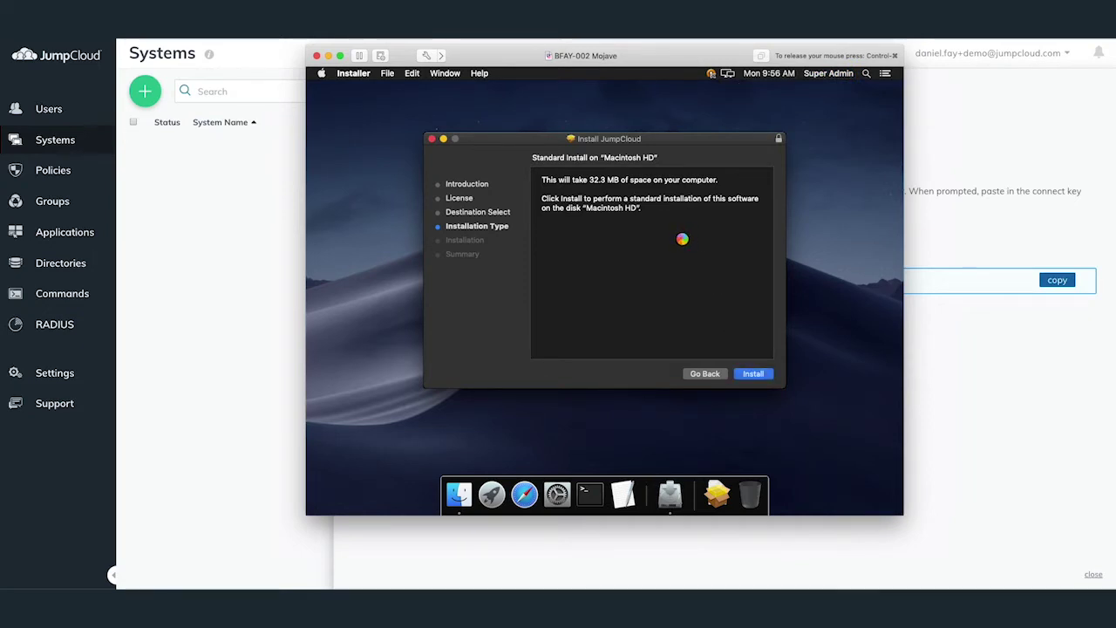
{"action": "type", "text": "************"}
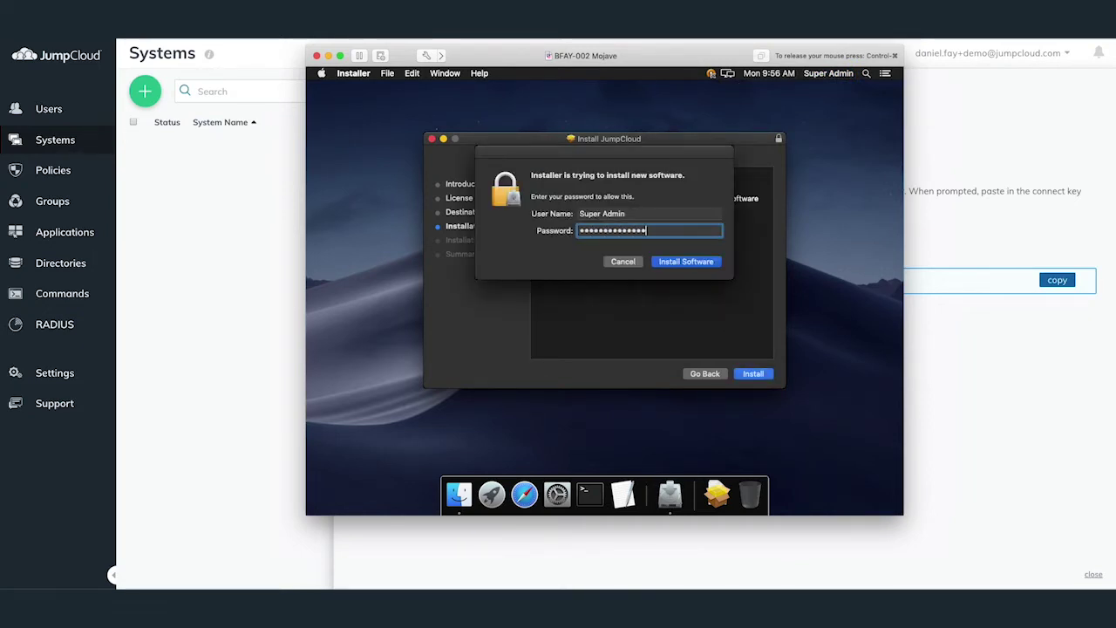
{"action": "key", "text": "Return"}
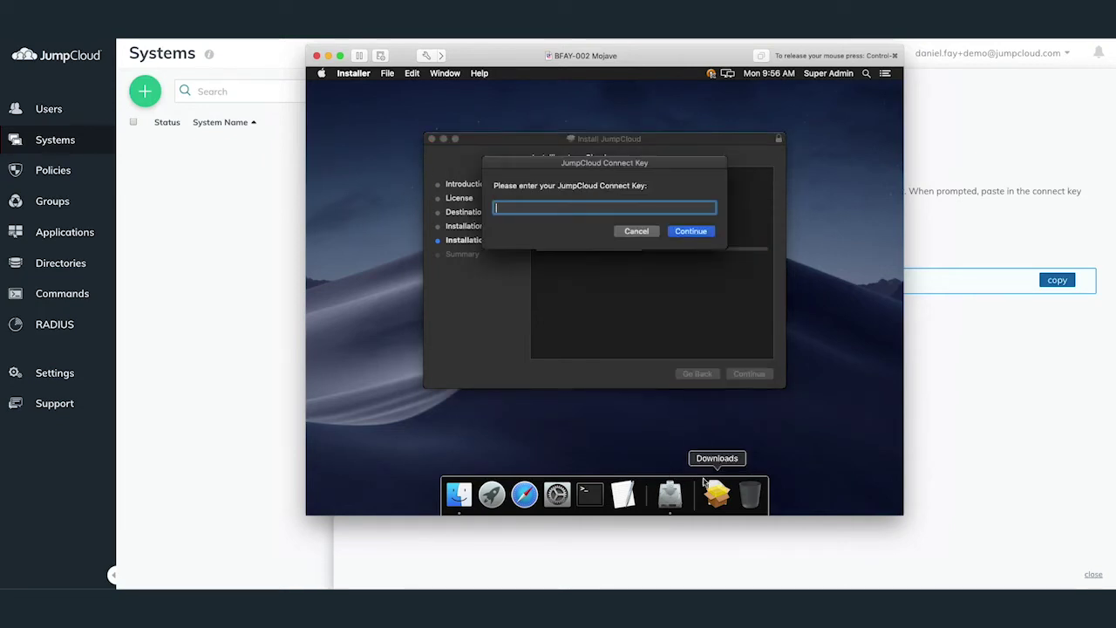
Step: Copy the DemoJumpCloud connect key from the ConKeys document and submit it in the installer
{"action": "left_click", "coordinate": [717, 494]}
{"action": "left_click", "coordinate": [720, 376]}
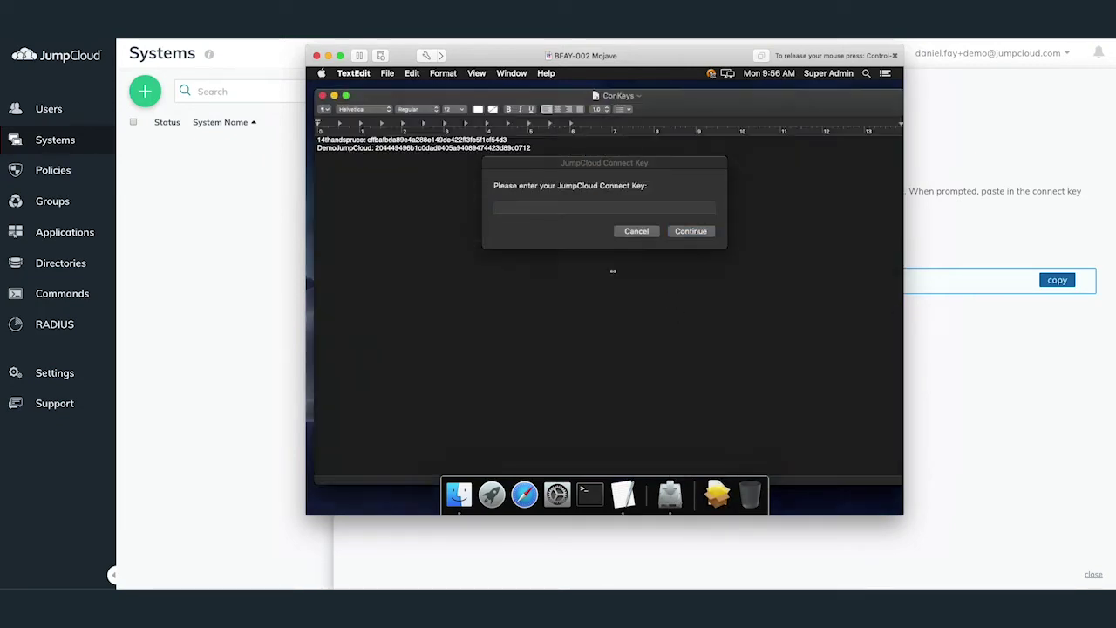
{"action": "double_click", "coordinate": [415, 149]}
{"action": "key", "text": "super+c"}
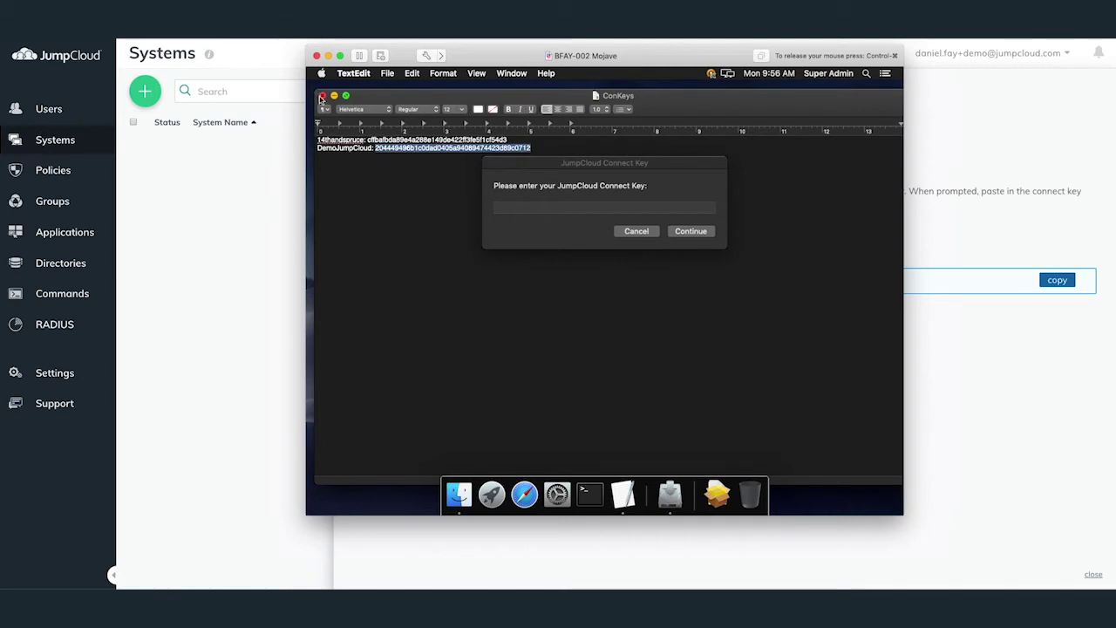
{"action": "left_click", "coordinate": [322, 95]}
{"action": "left_click", "coordinate": [643, 214]}
{"action": "key", "text": "super+v"}
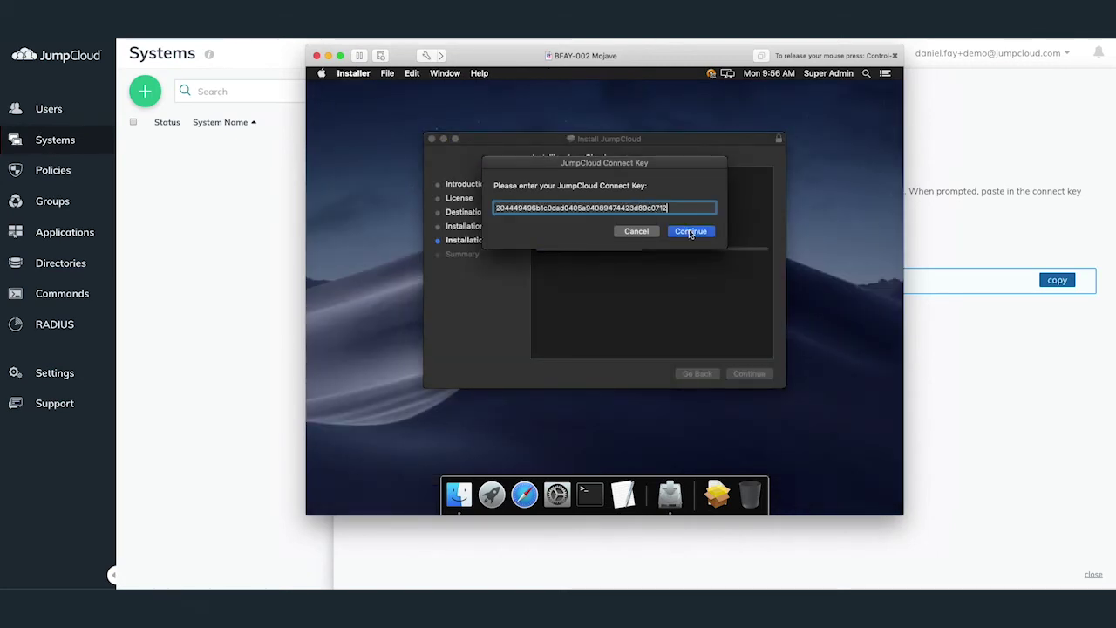
{"action": "left_click", "coordinate": [688, 231]}
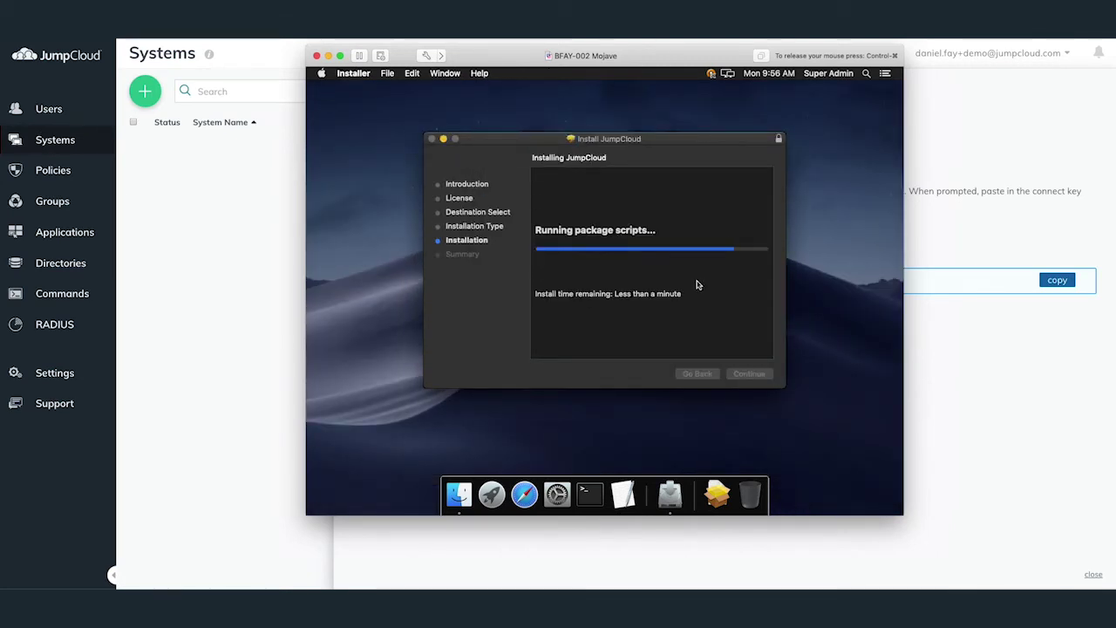
Step: Enter the admin password for FileVault management and close the finished installer
{"action": "type", "text": "••••••••••••••"}
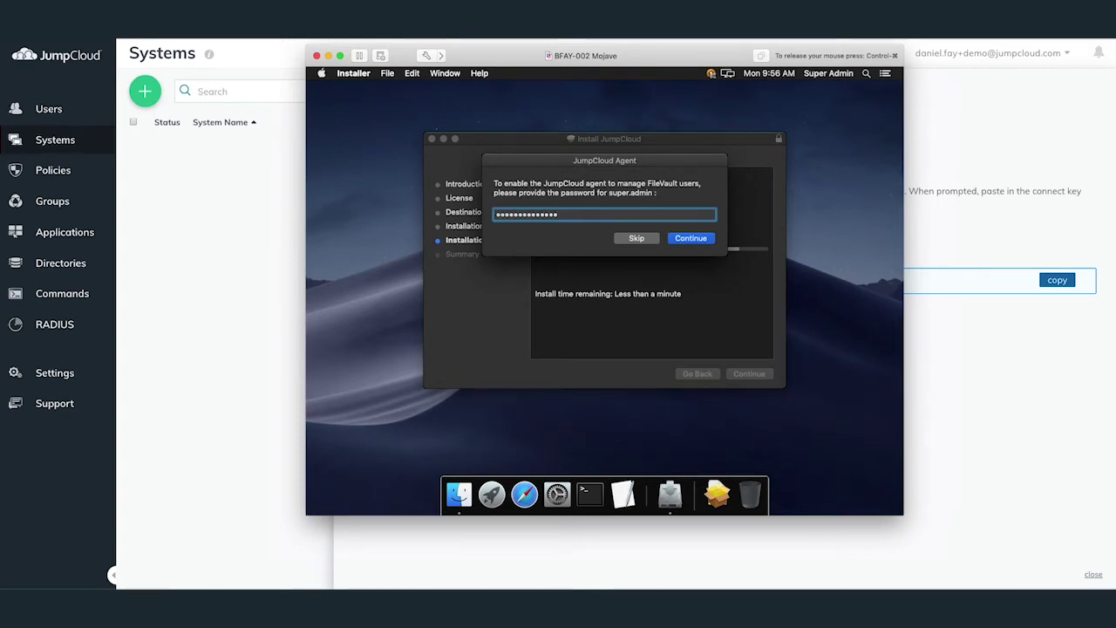
{"action": "left_click", "coordinate": [709, 244]}
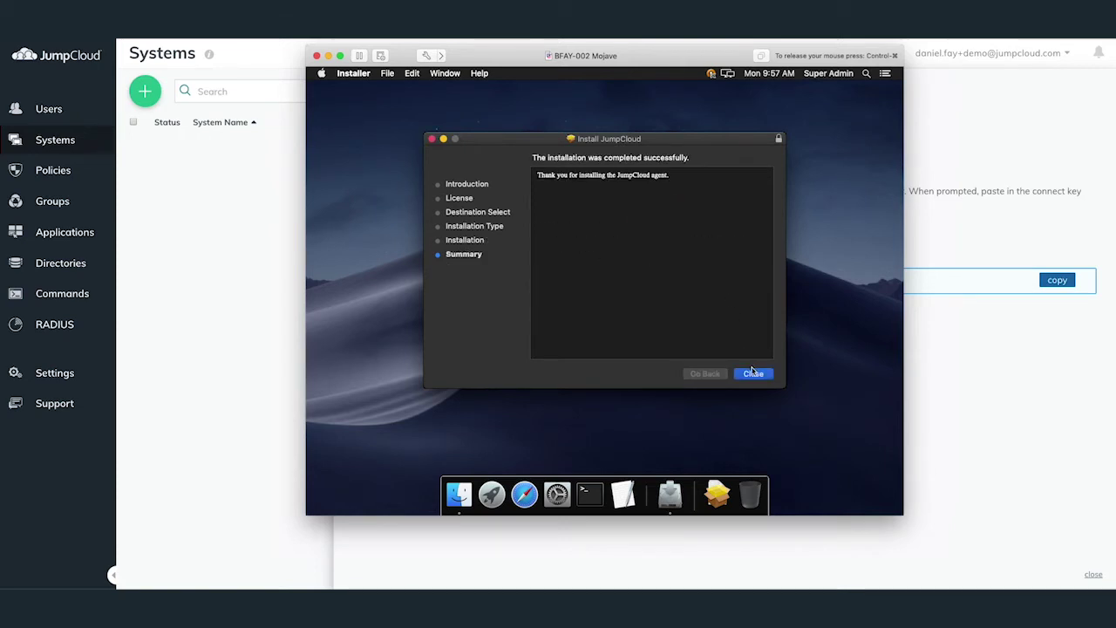
{"action": "left_click", "coordinate": [753, 373]}
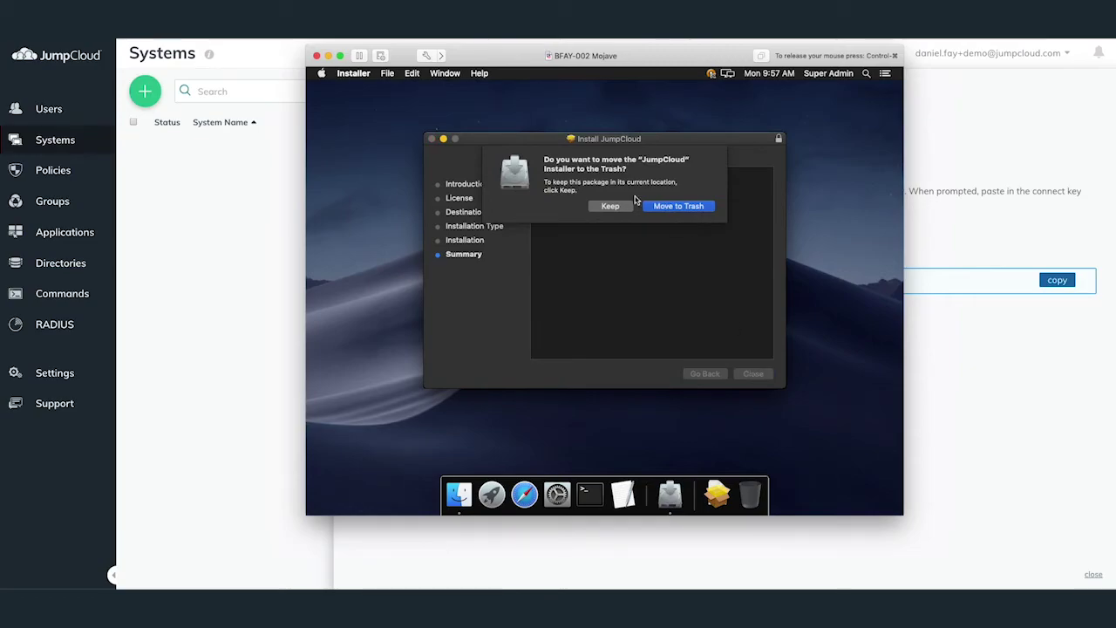
Step: Keep the installer package, then open BFAY-002.local from the Systems list
{"action": "left_click", "coordinate": [611, 206]}
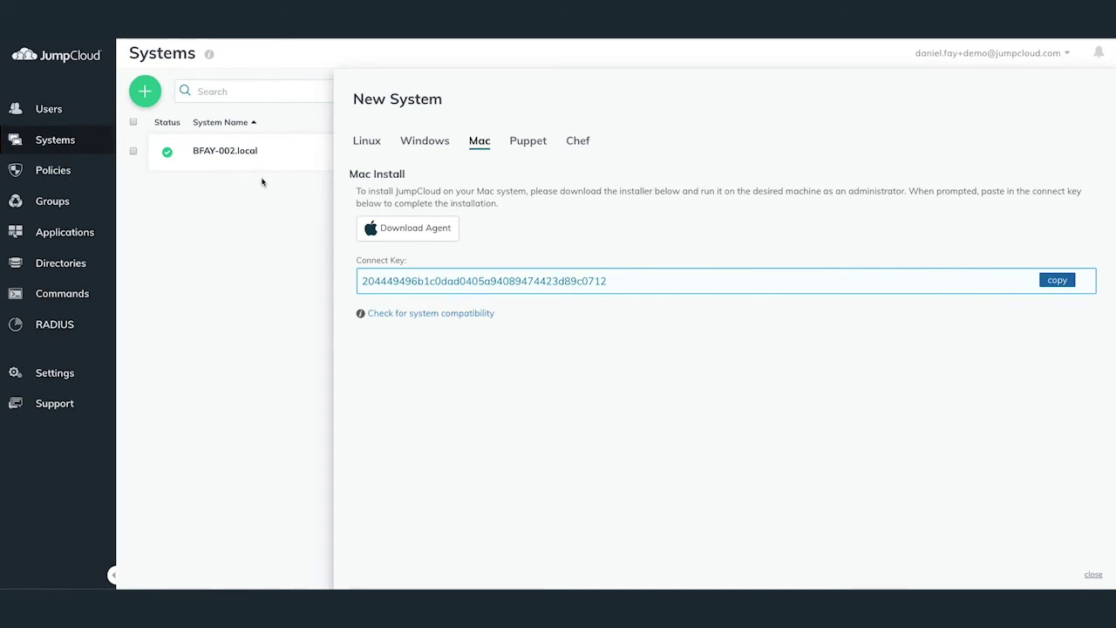
{"action": "left_click", "coordinate": [268, 159]}
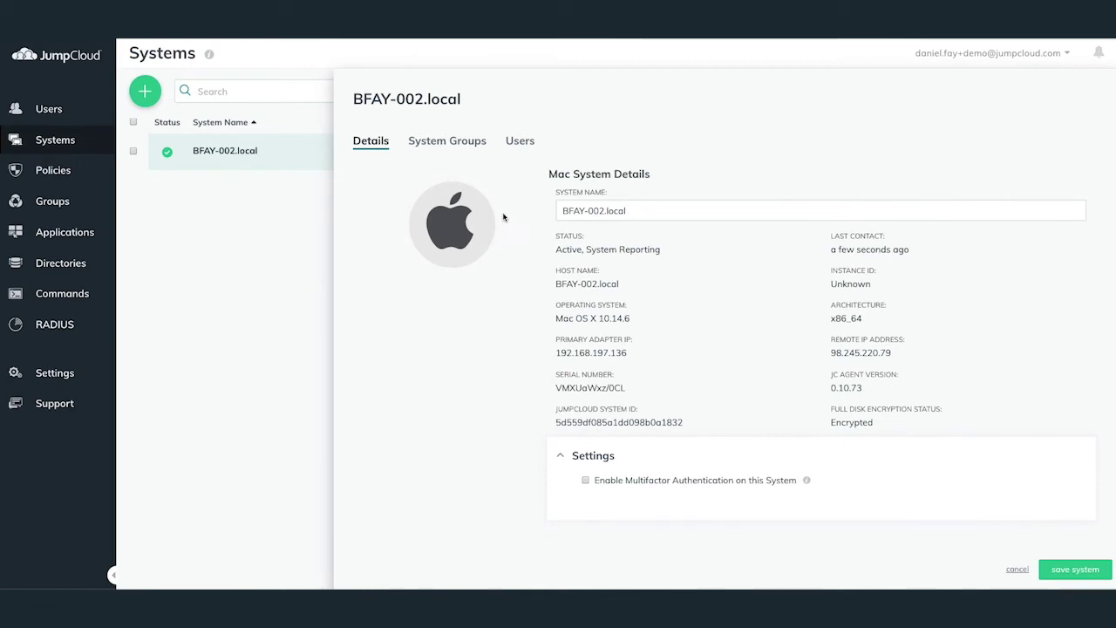
Step: Bind the Super Admin and the non-admin user to BFAY-002.local, non-admin as Standard User, and save
{"action": "left_click", "coordinate": [521, 148]}
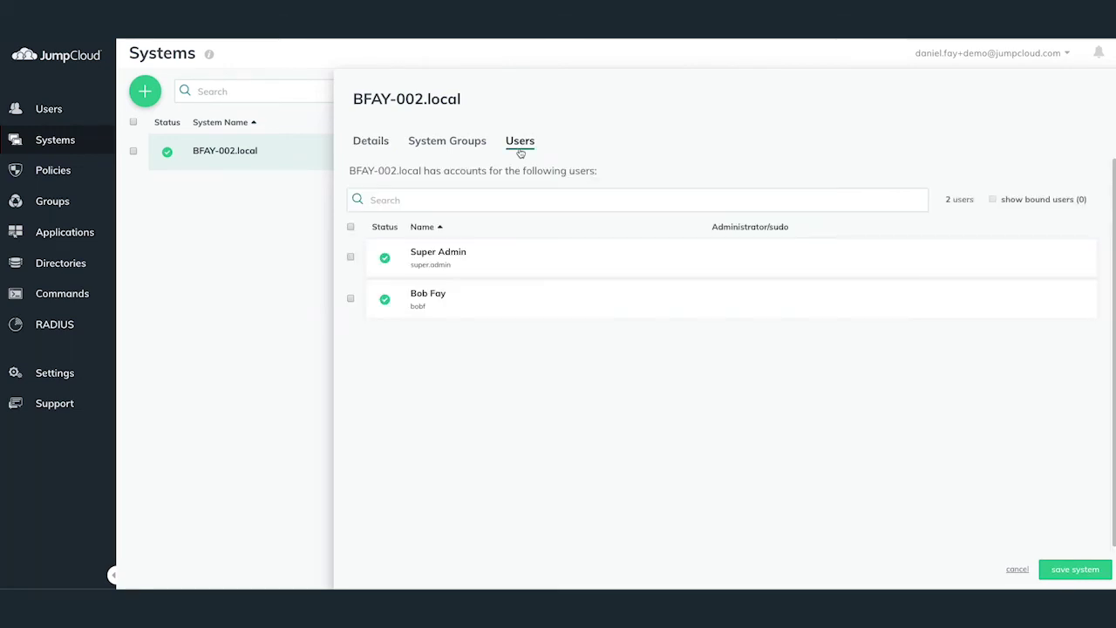
{"action": "left_click", "coordinate": [351, 300]}
{"action": "left_click", "coordinate": [351, 258]}
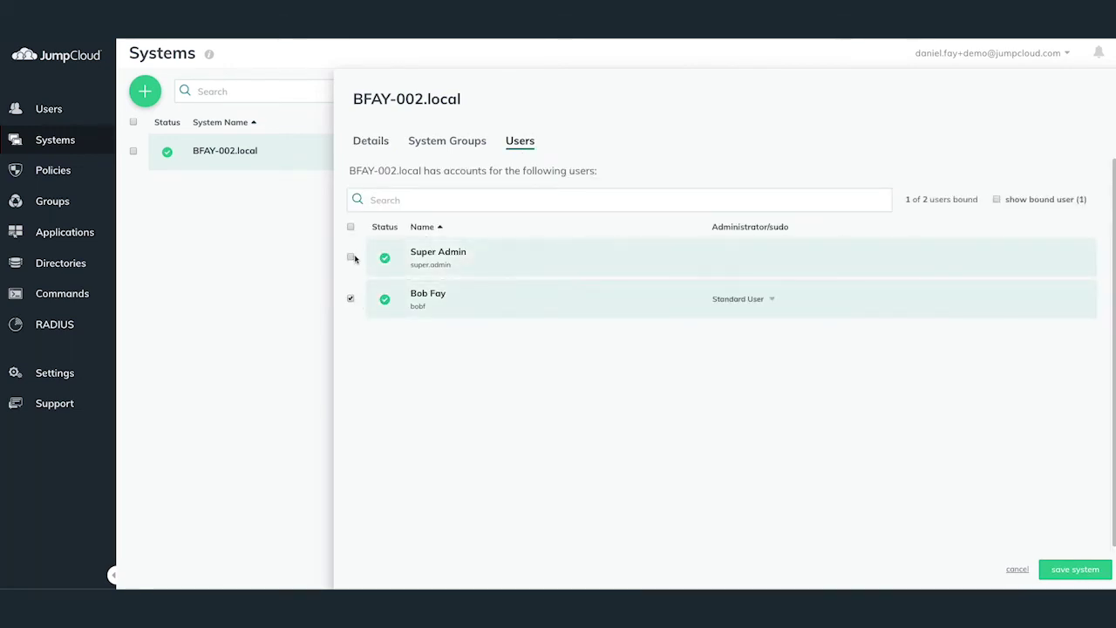
{"action": "left_click", "coordinate": [747, 301]}
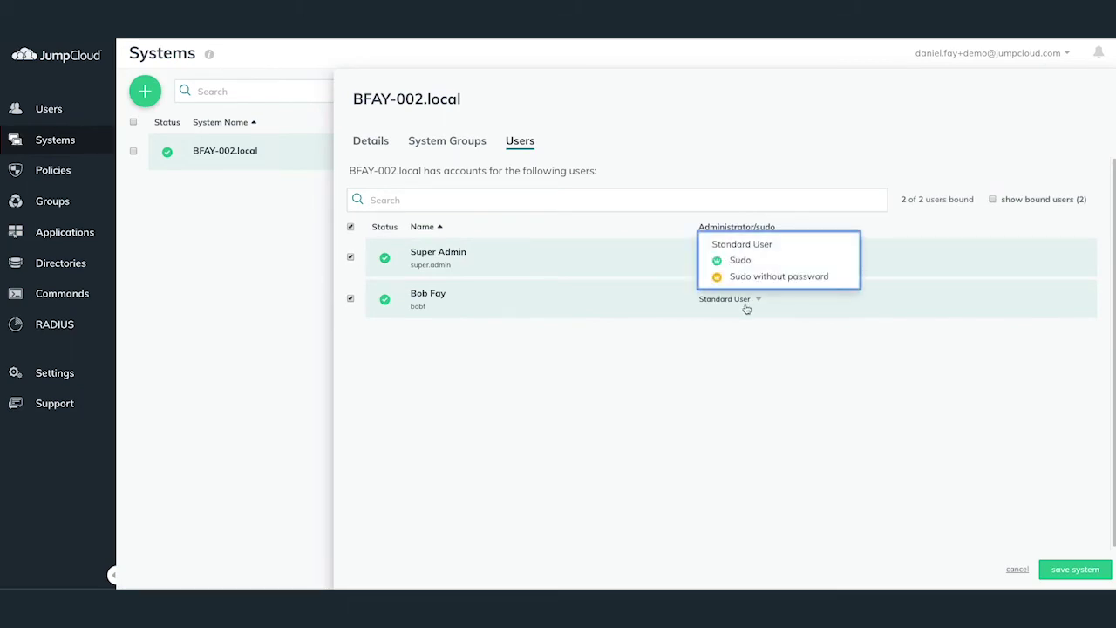
{"action": "left_click", "coordinate": [741, 248]}
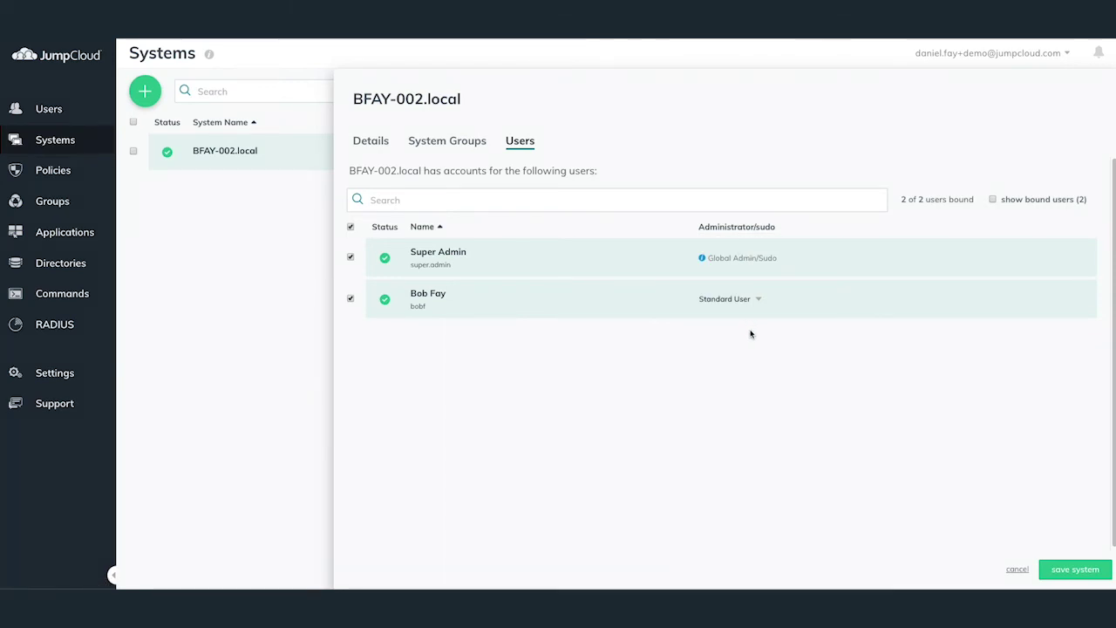
{"action": "left_click", "coordinate": [1075, 569]}
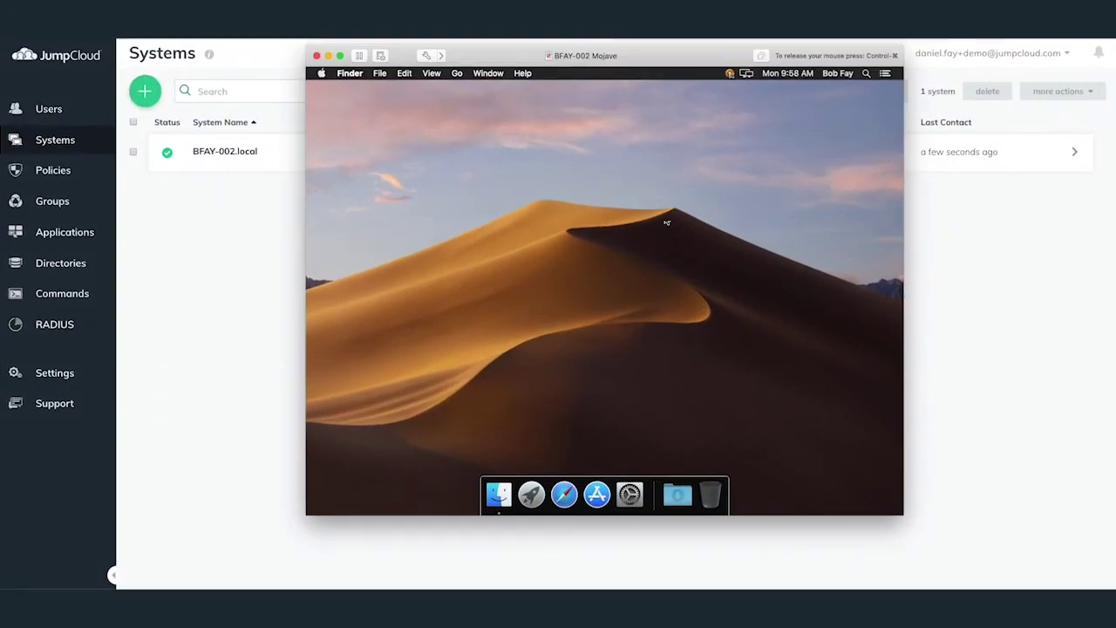
Step: Log the current user out of the Mac via the Apple menu
{"action": "left_click", "coordinate": [827, 76]}
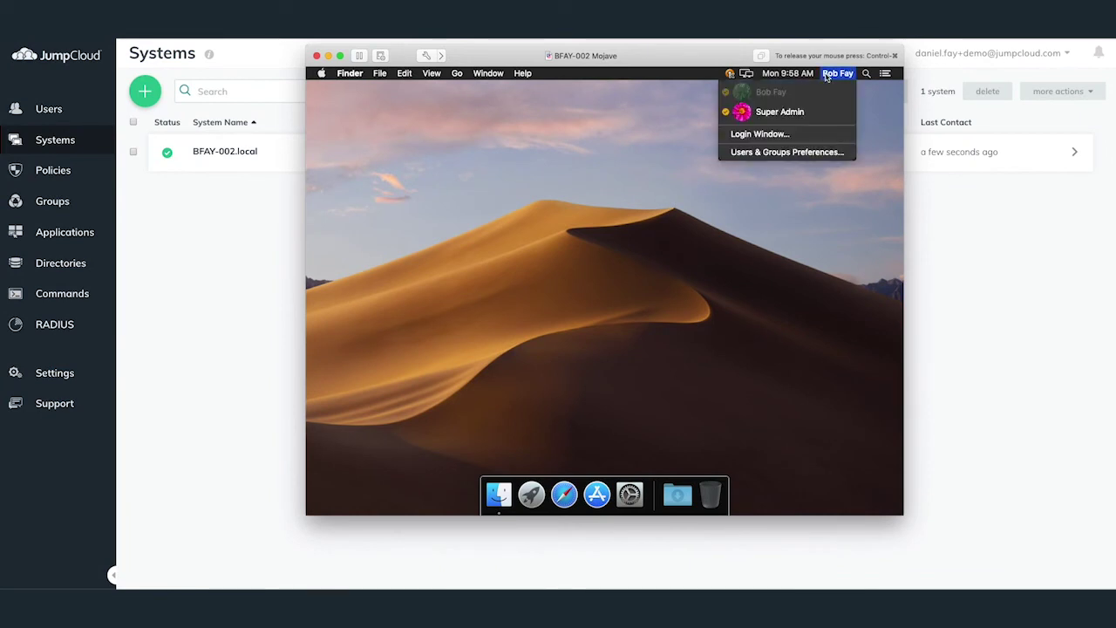
{"action": "left_click", "coordinate": [589, 127]}
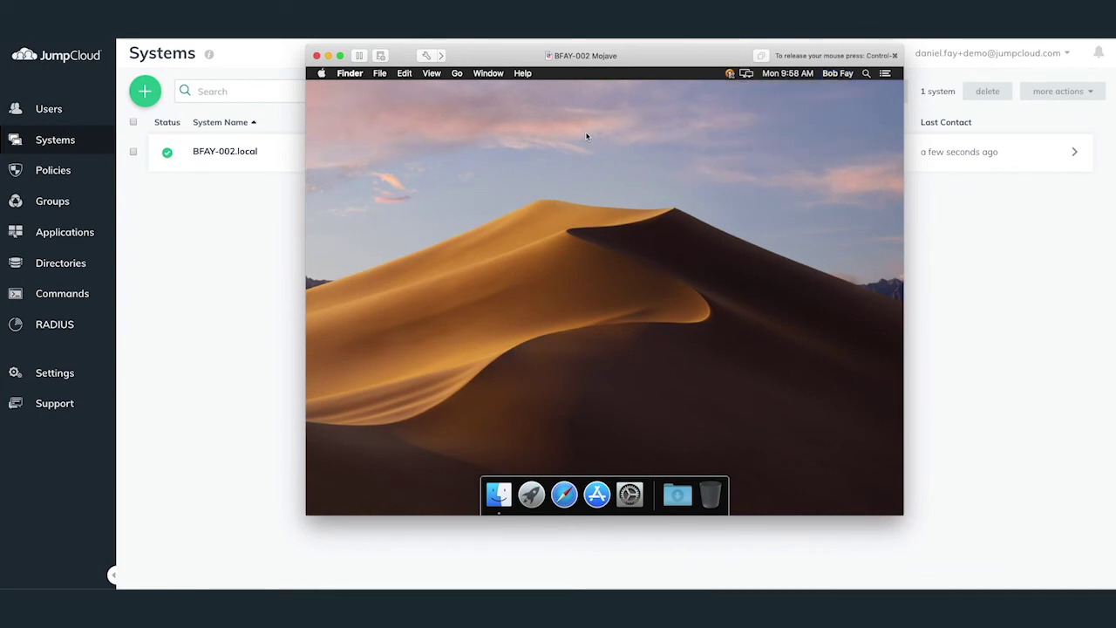
{"action": "left_click", "coordinate": [321, 73]}
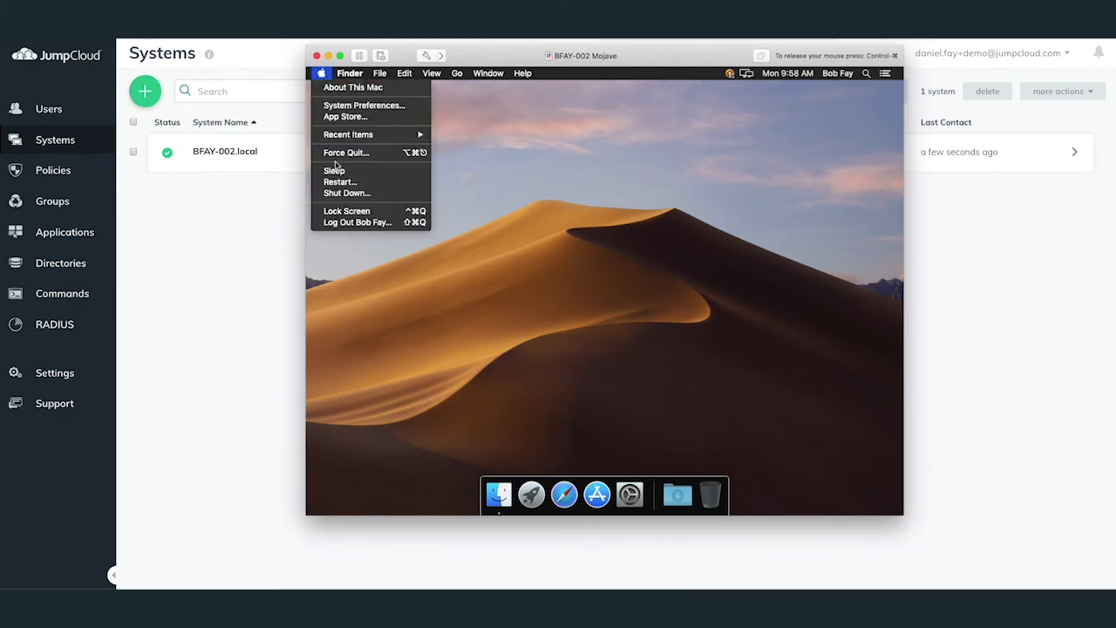
{"action": "left_click", "coordinate": [346, 223]}
{"action": "left_click", "coordinate": [688, 248]}
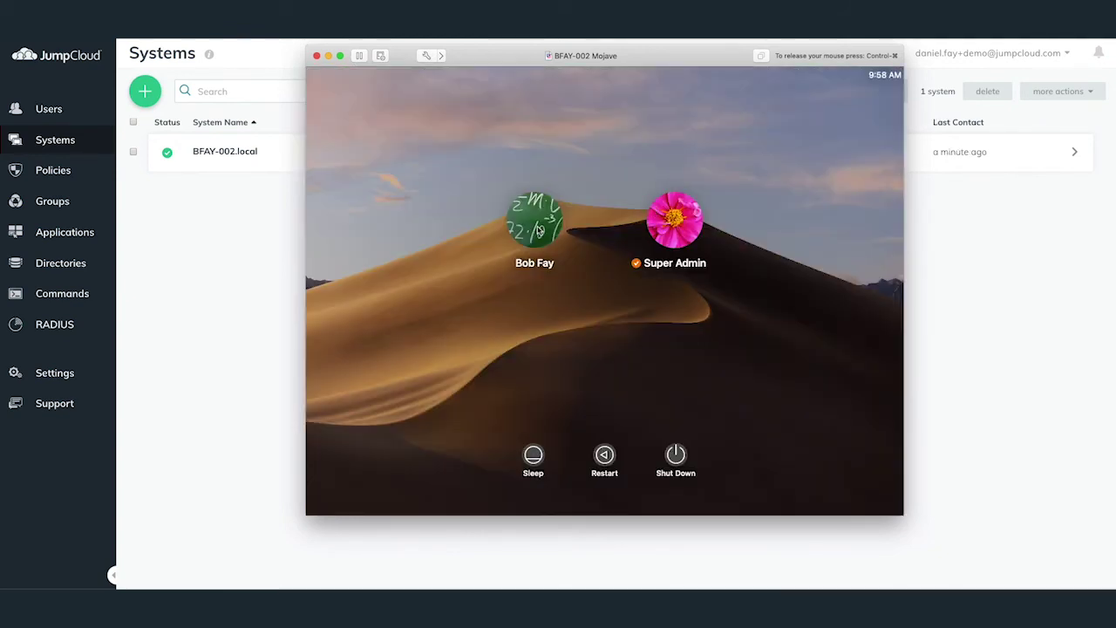
Step: Sign back in as the bound user at the login window with their passwords
{"action": "left_click", "coordinate": [538, 231]}
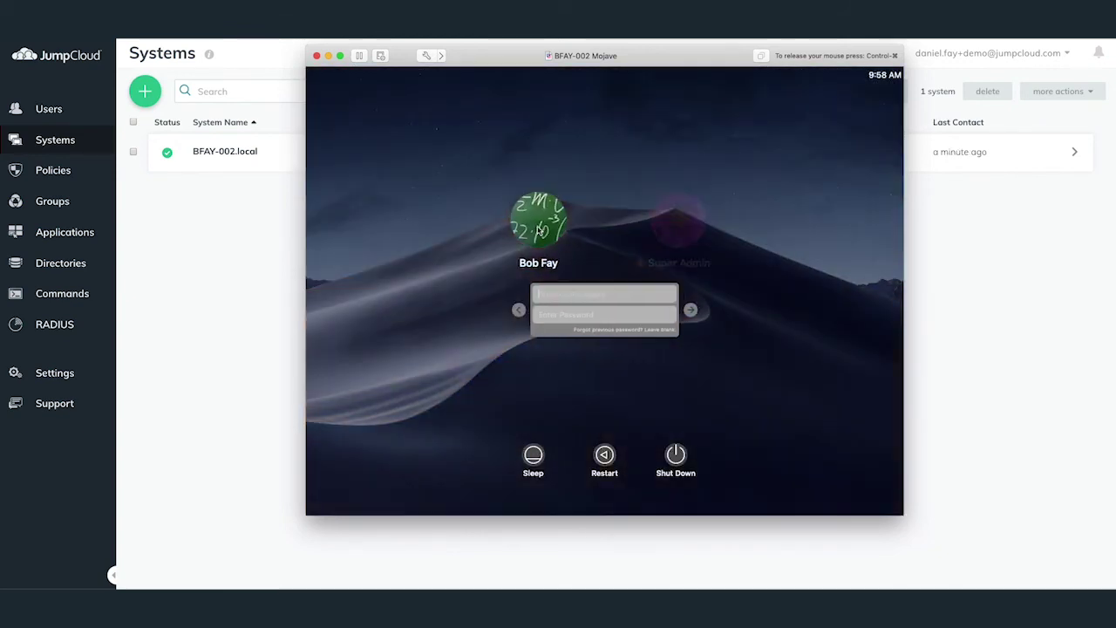
{"action": "type", "text": "**********"}
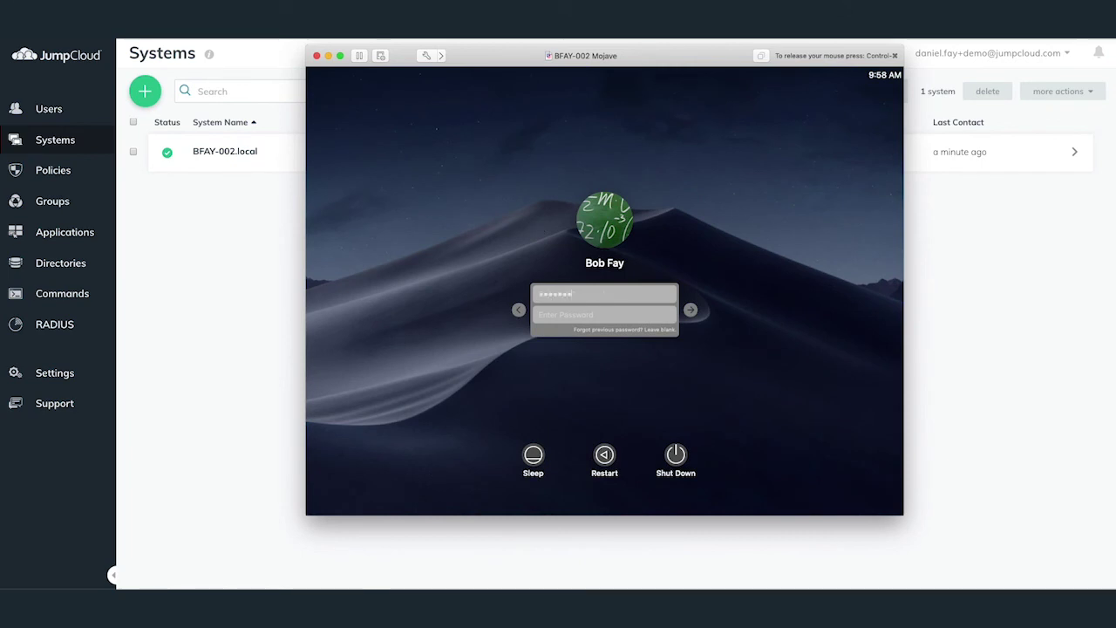
{"action": "type", "text": "***************"}
{"action": "key", "text": "Return"}
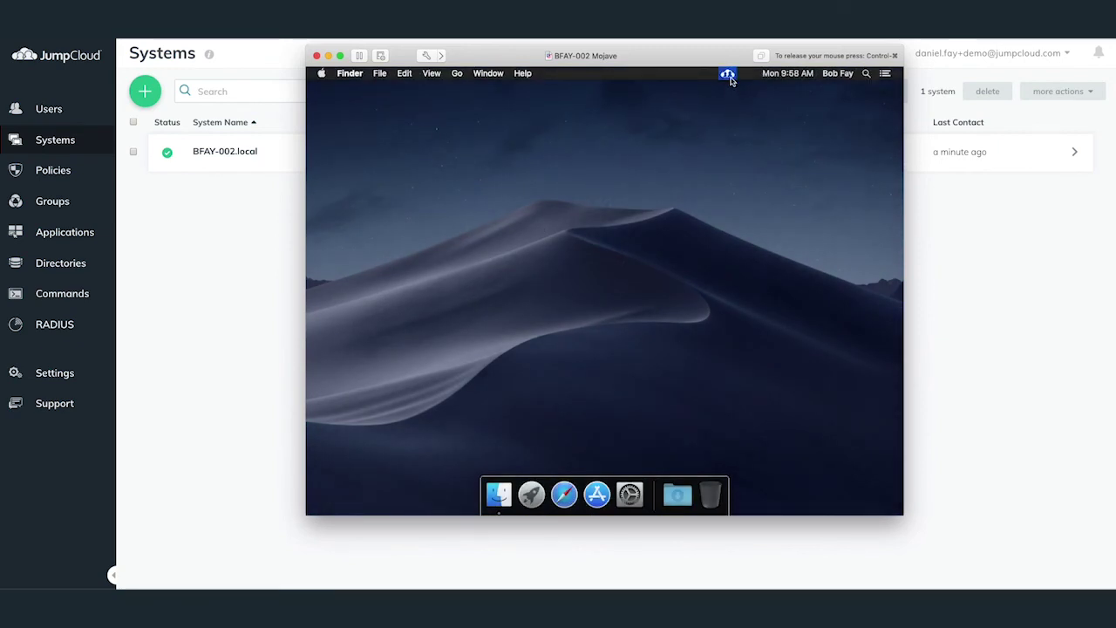
Step: Open the JumpCloud Password Reset panel from the menu bar icon
{"action": "left_click", "coordinate": [727, 75]}
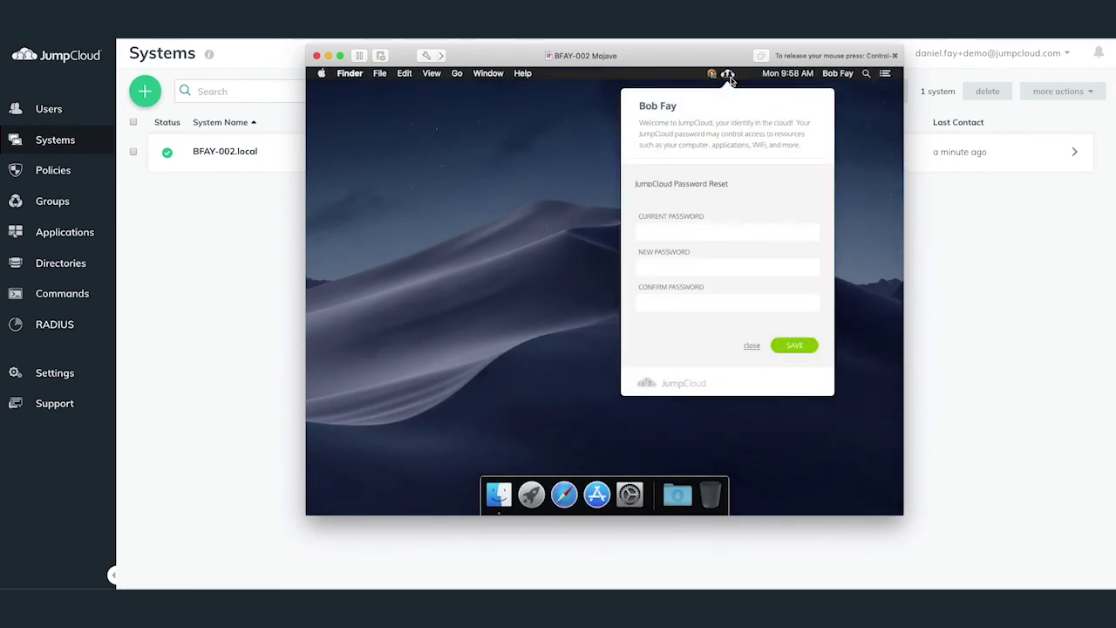